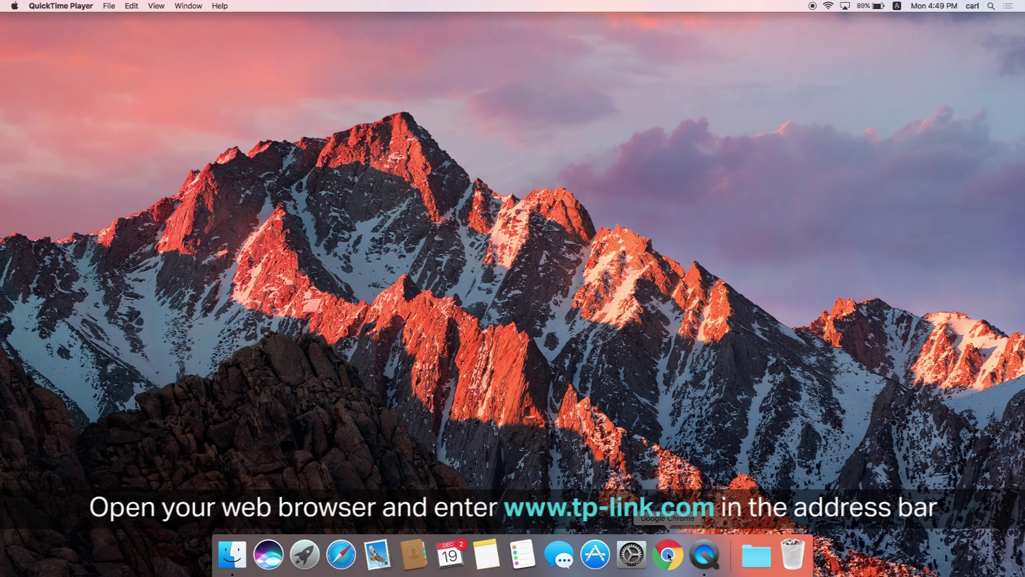
click(668, 556)
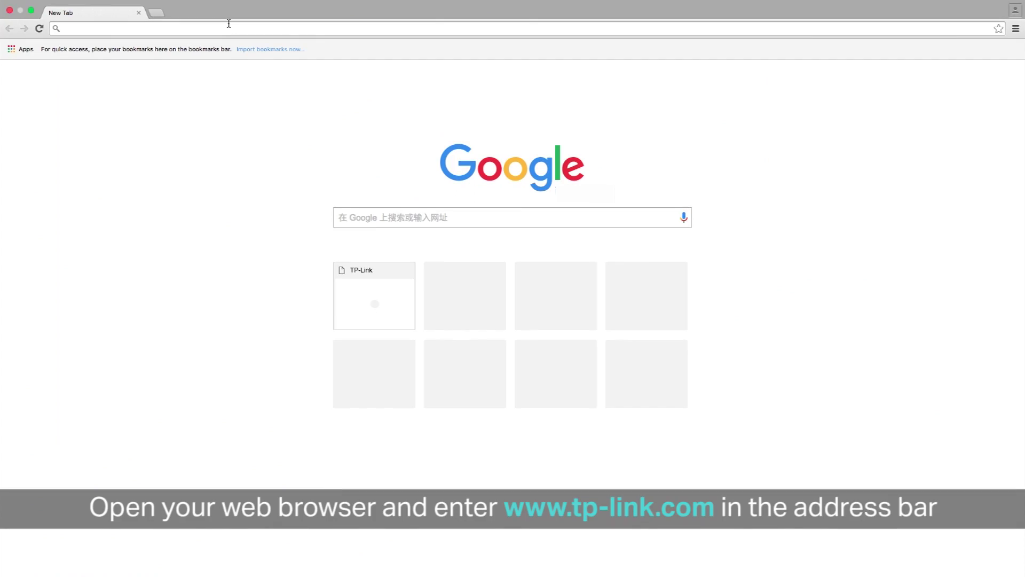
click(228, 27)
text(ww)
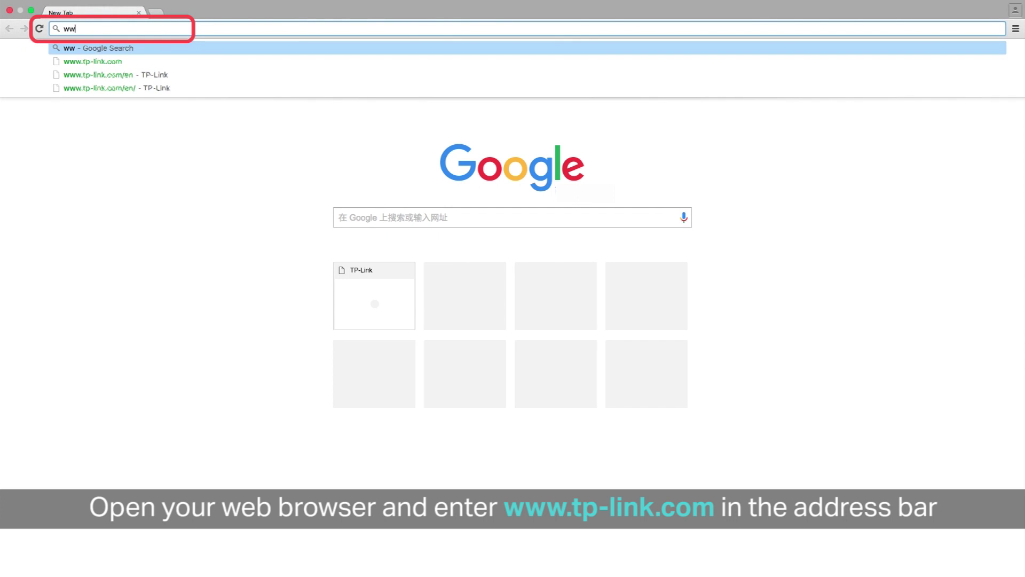
text(w.tp-link)
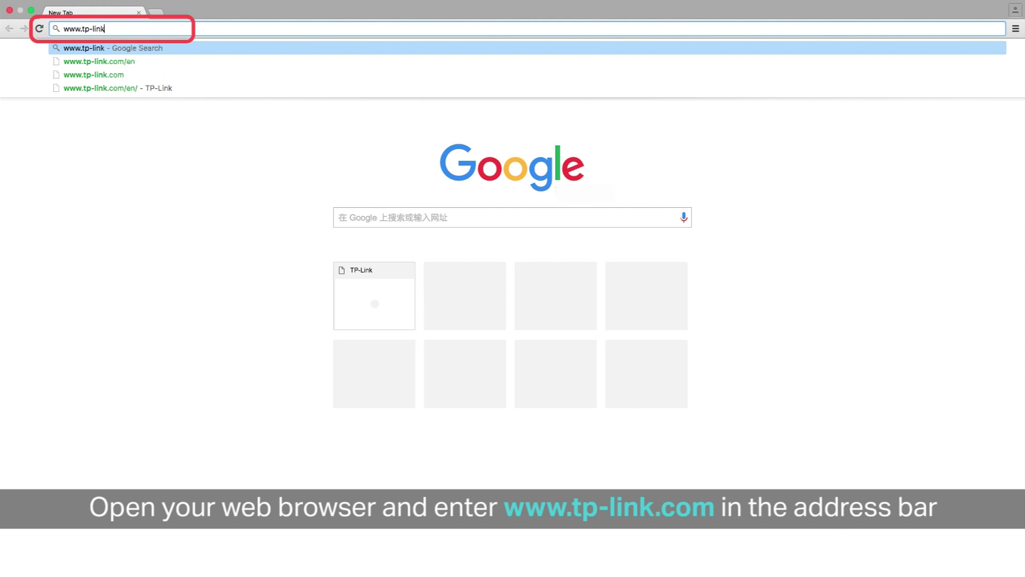
text(.com/e)
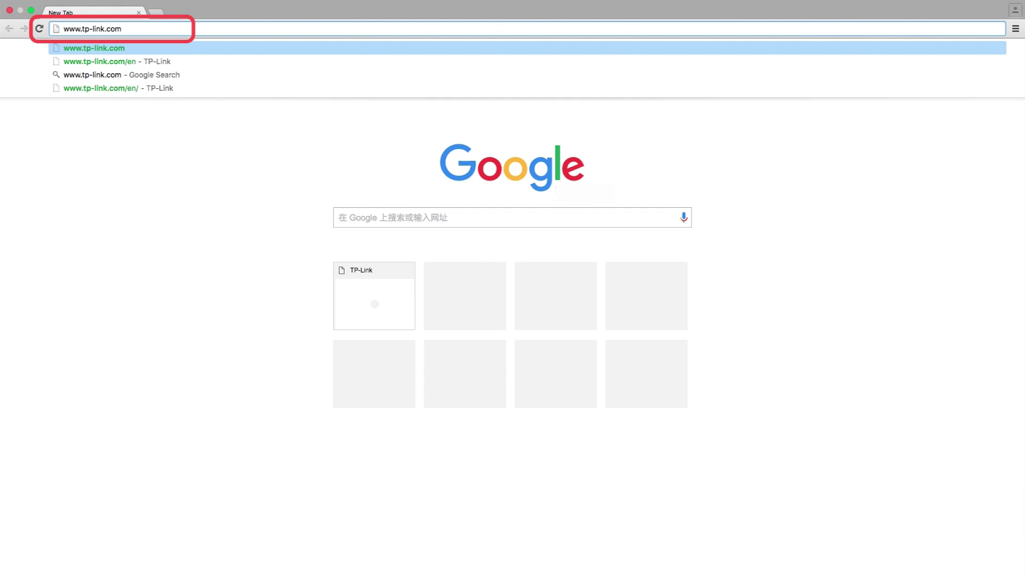
text(n)
key(Return)
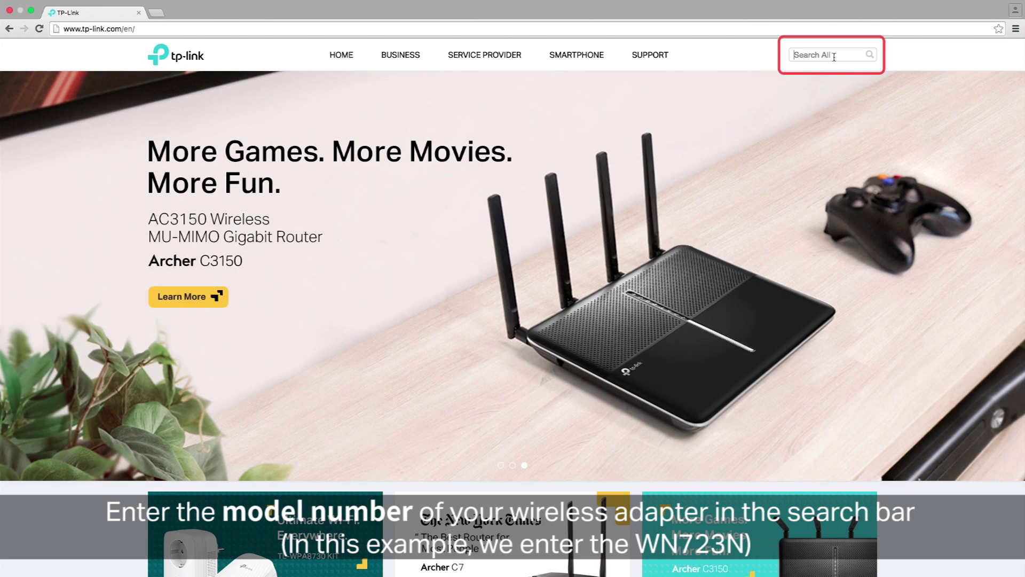
Search the site for WN7 and open the TL-WN723N 150Mbps Mini Wireless N USB Adapter result.
text(WN723N)
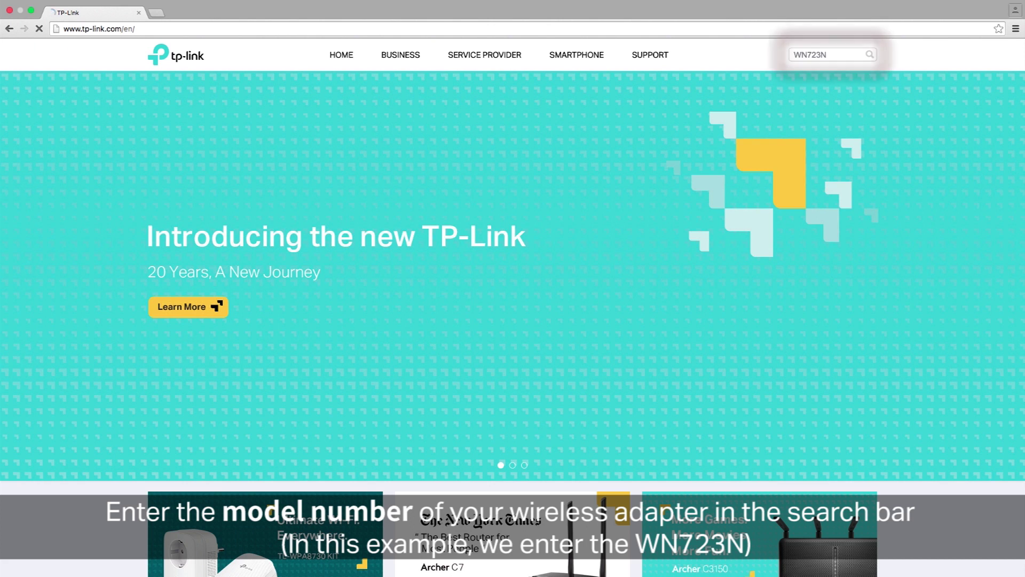
key(Return)
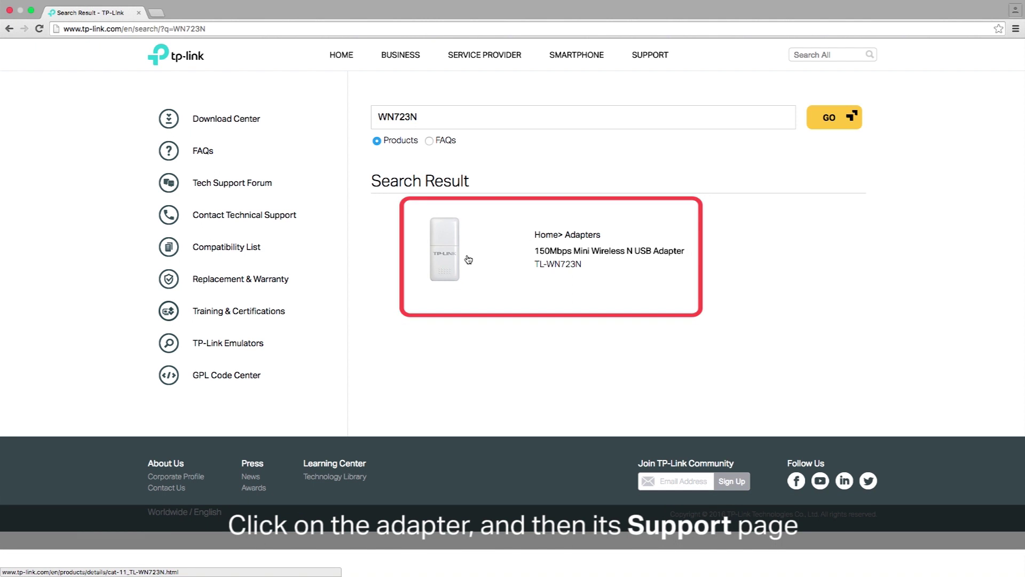
click(468, 259)
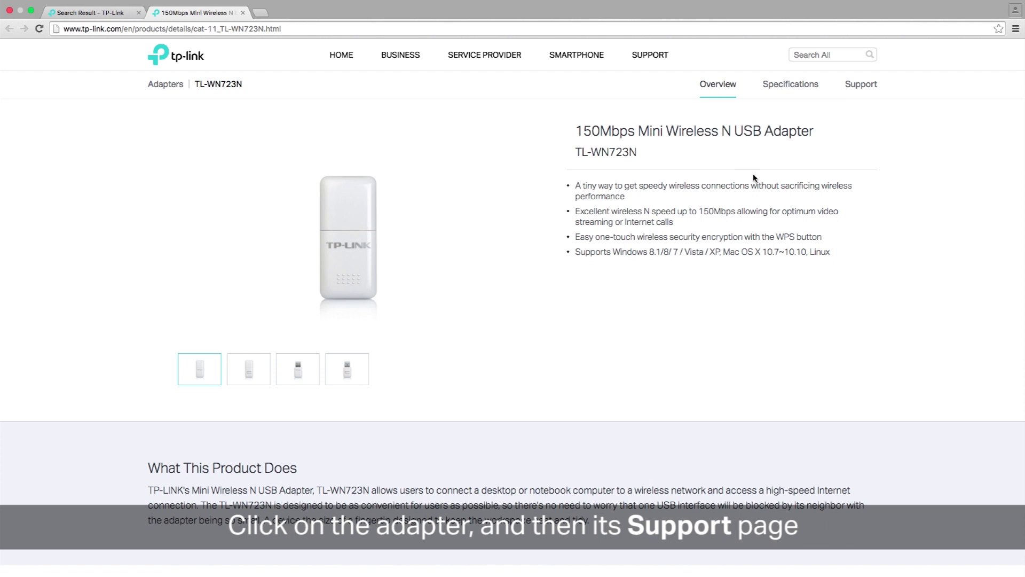
On the Support page, keep hardware version V3 and download TL-WN723N(UN)_V3_160822_Mac from the Driver list.
click(868, 93)
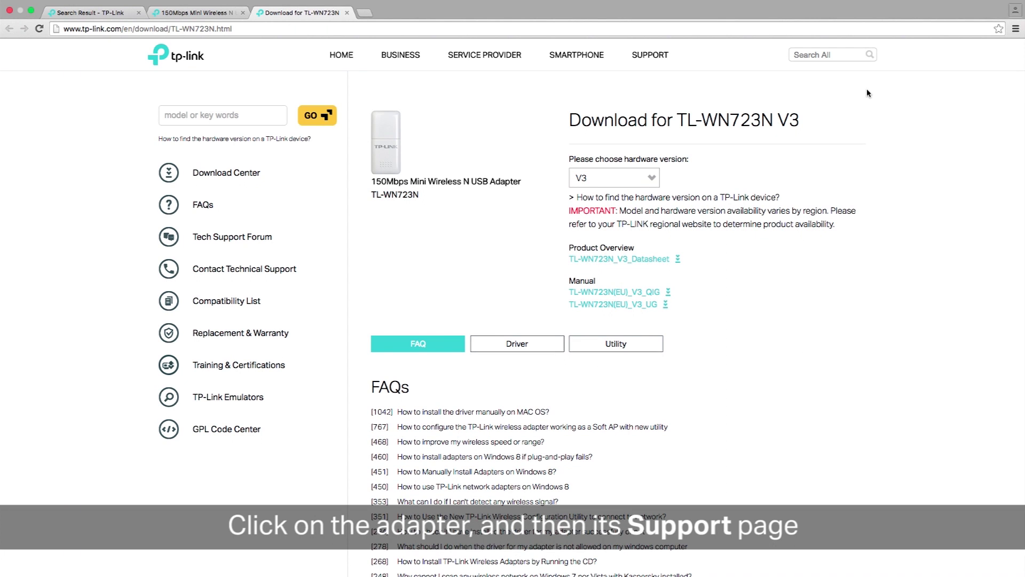
click(654, 181)
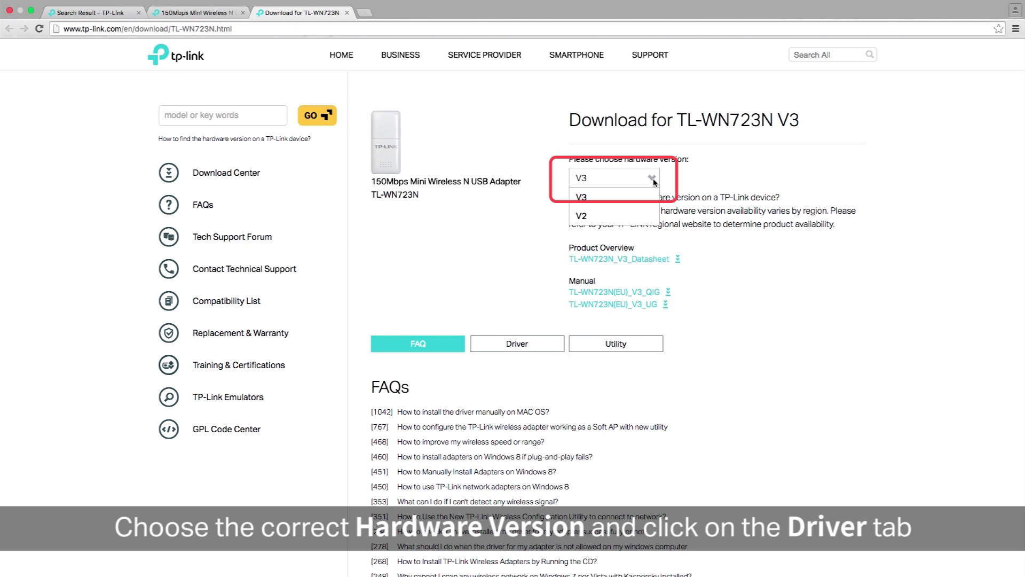
click(654, 181)
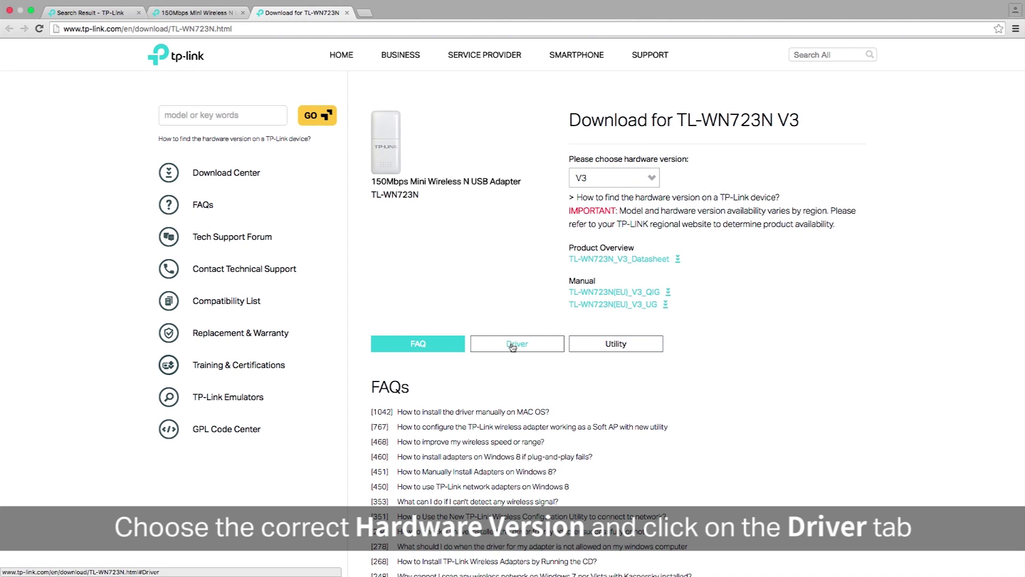
click(542, 349)
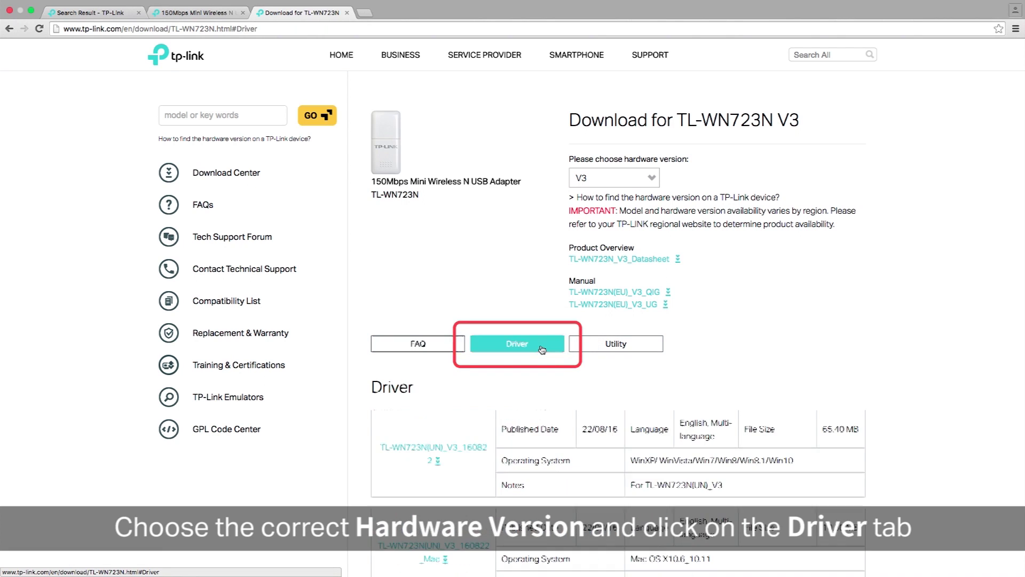
scroll(542, 349, down, 4)
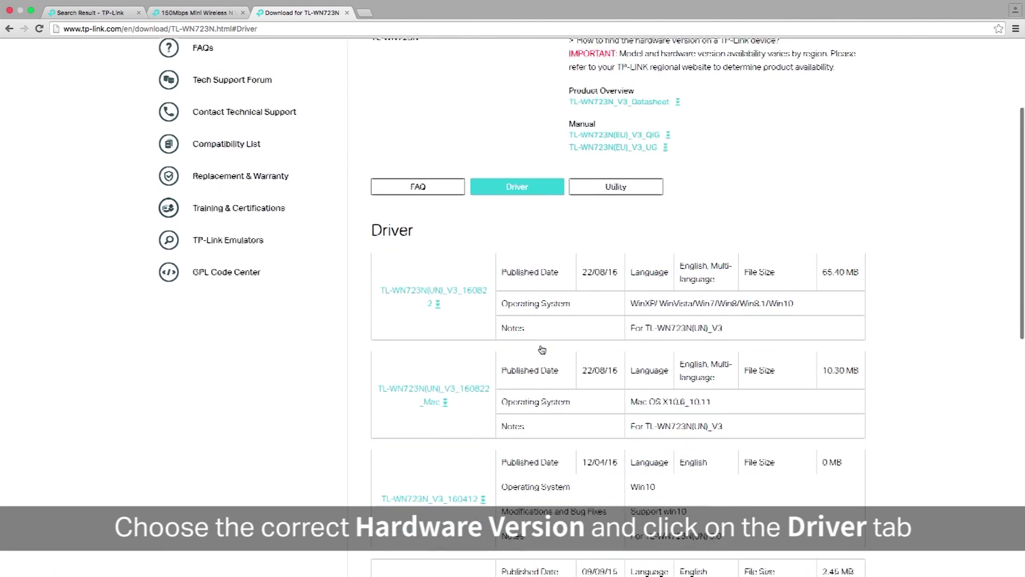
scroll(543, 349, down, 2)
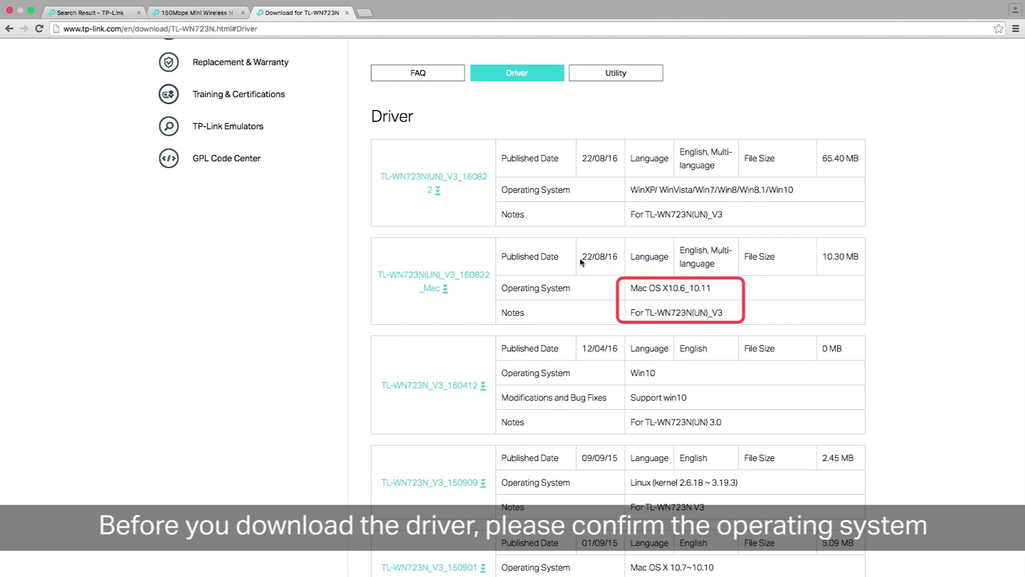
click(441, 279)
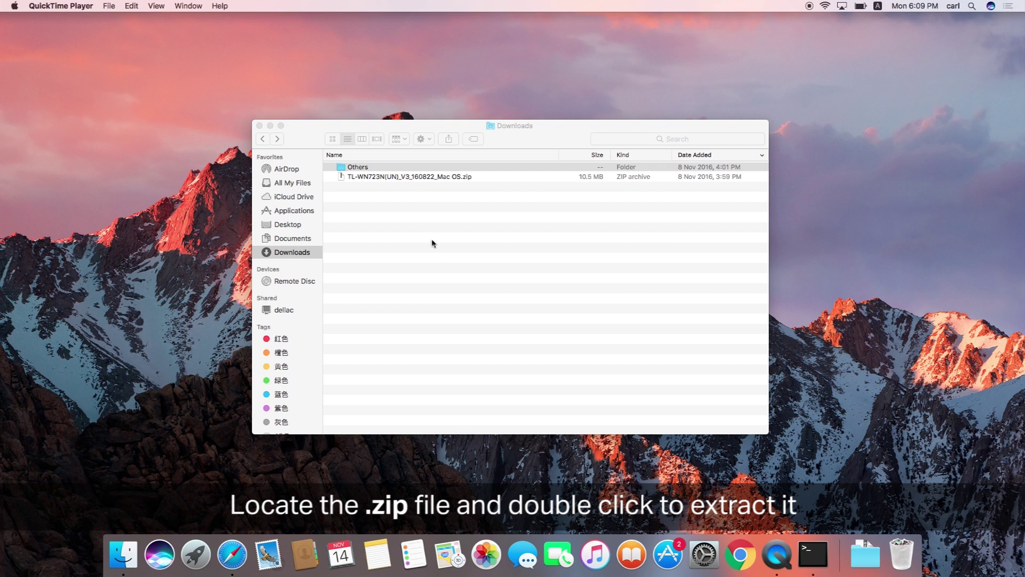
Unzip the driver, launch Installer.pkg from the Mac OS X10.6_10.11 folder, and dismiss the App Store warning.
double_click(419, 177)
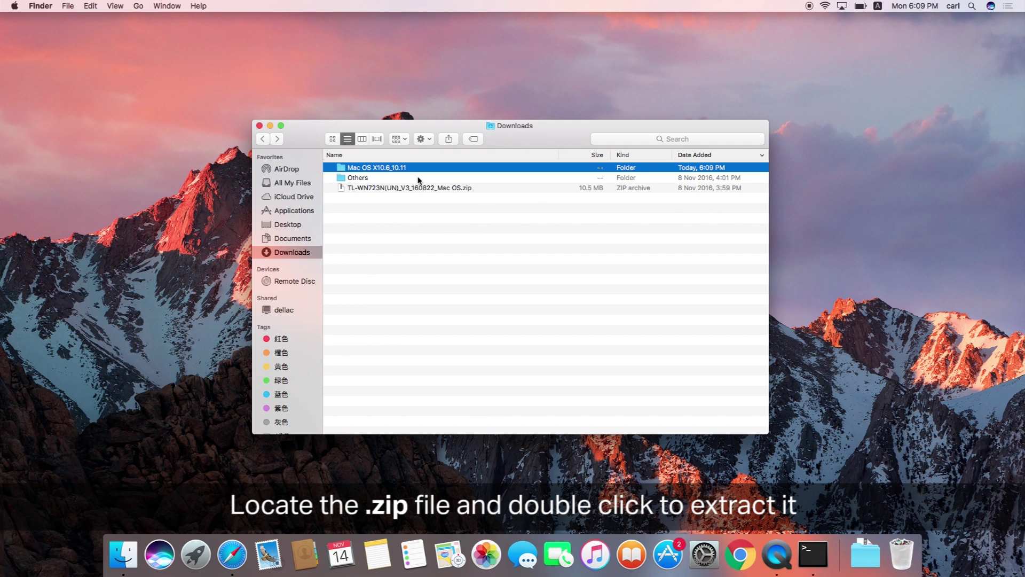
double_click(404, 169)
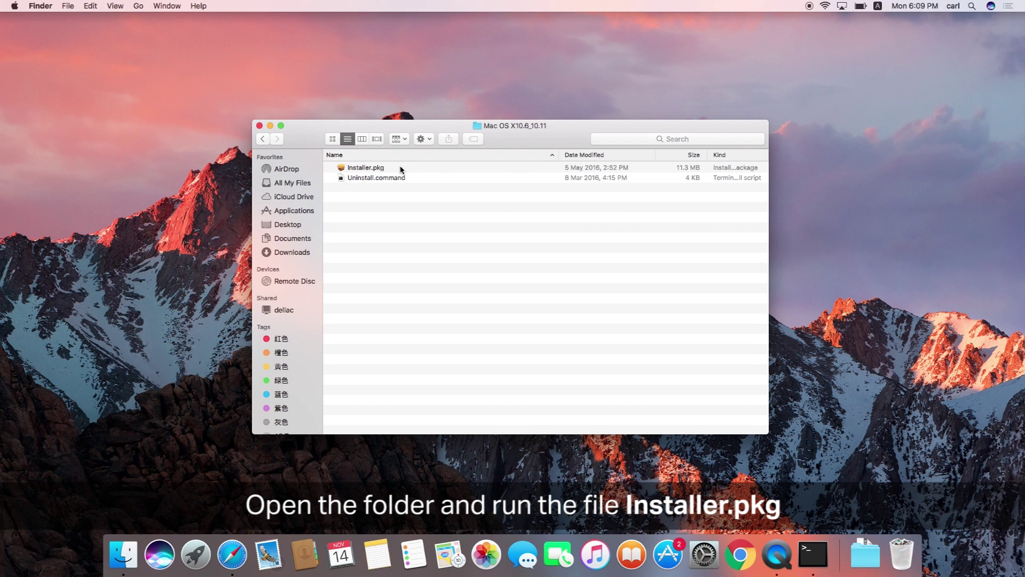
double_click(400, 170)
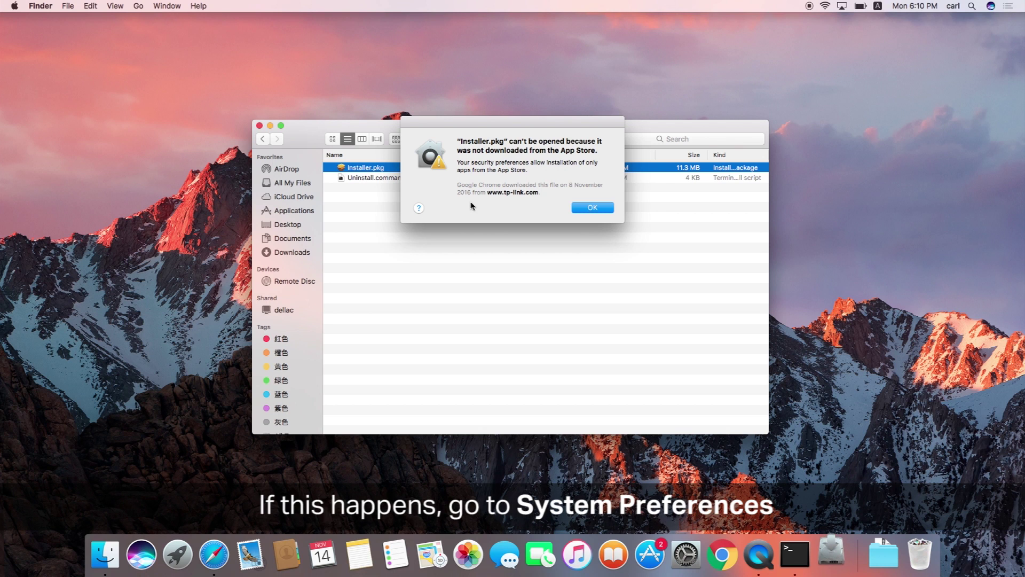
click(581, 209)
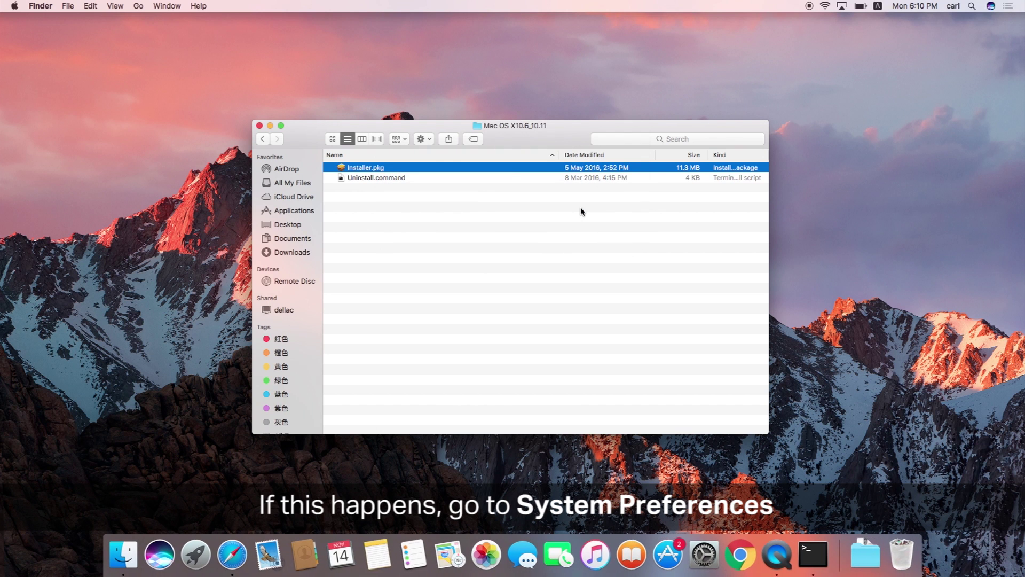
In System Preferences' Security & Privacy, choose Open Anyway for Installer.pkg and confirm Open.
click(710, 545)
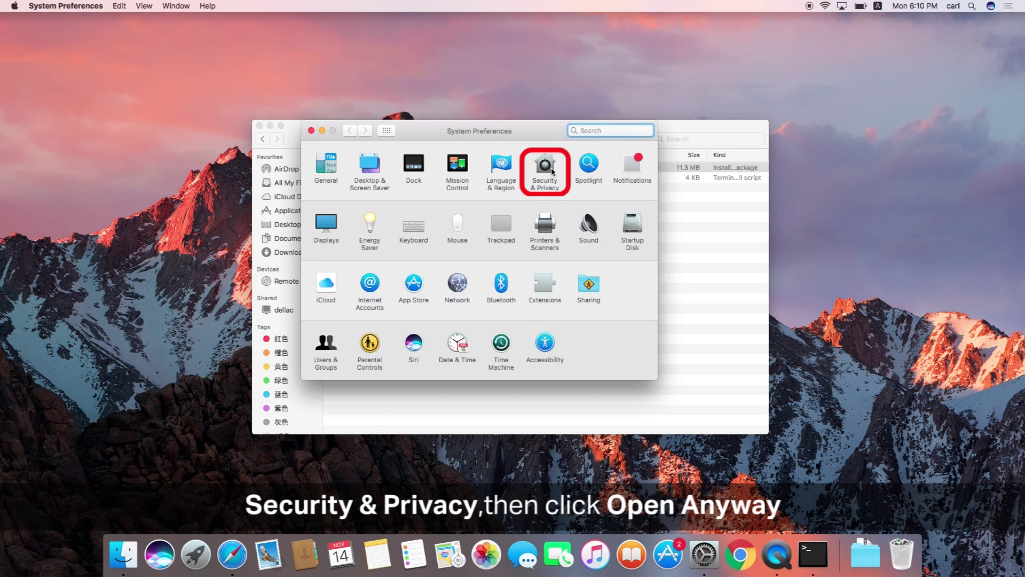
click(552, 170)
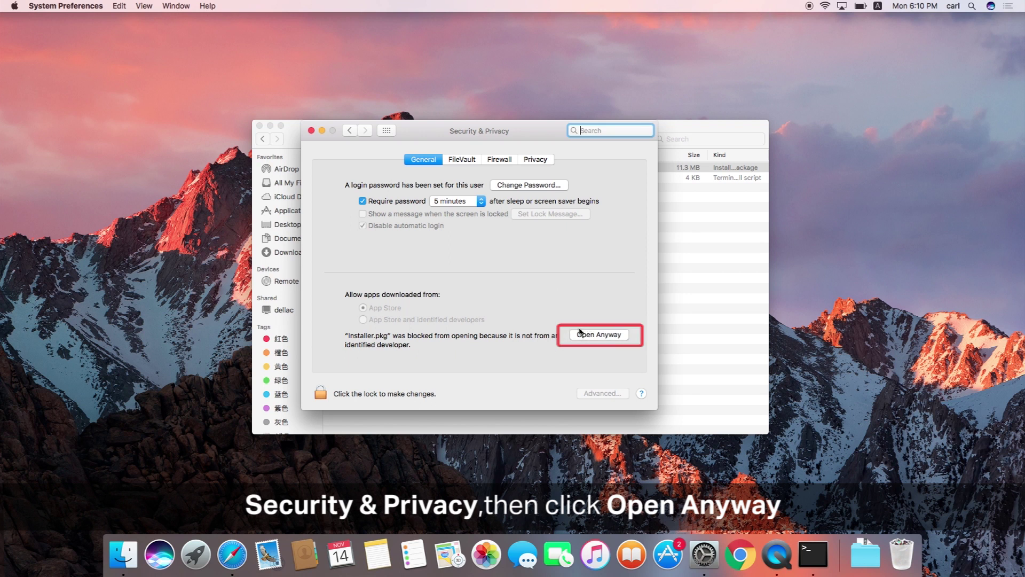
click(600, 336)
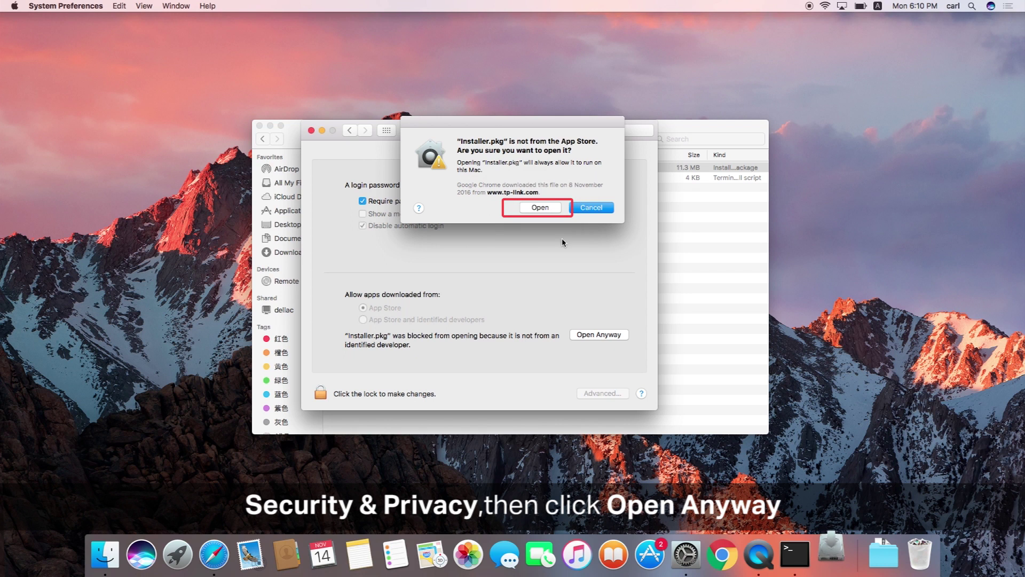
click(541, 208)
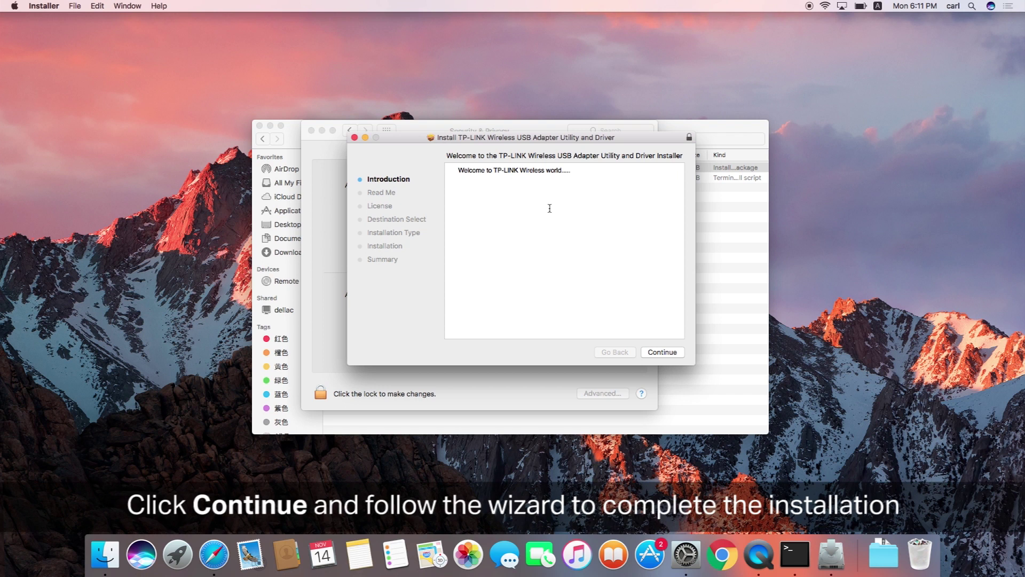
Continue past the Introduction and Read Me pages and agree to the software license.
click(662, 351)
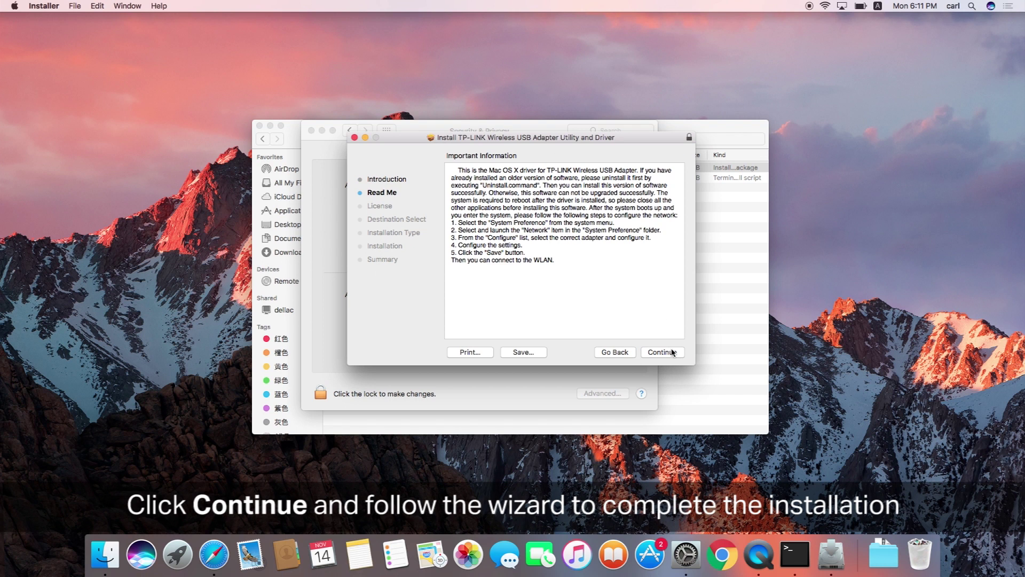
click(662, 352)
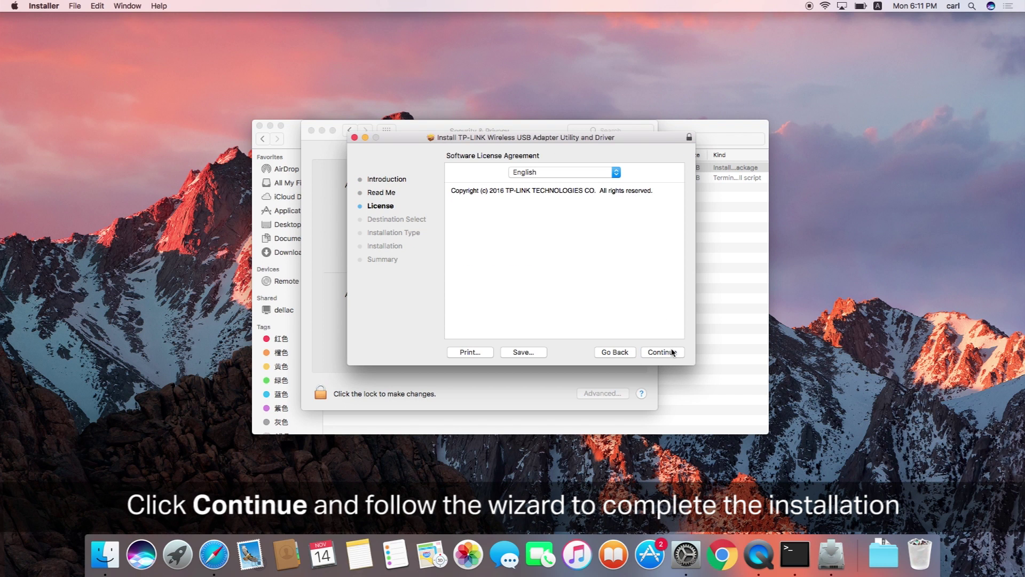
click(673, 352)
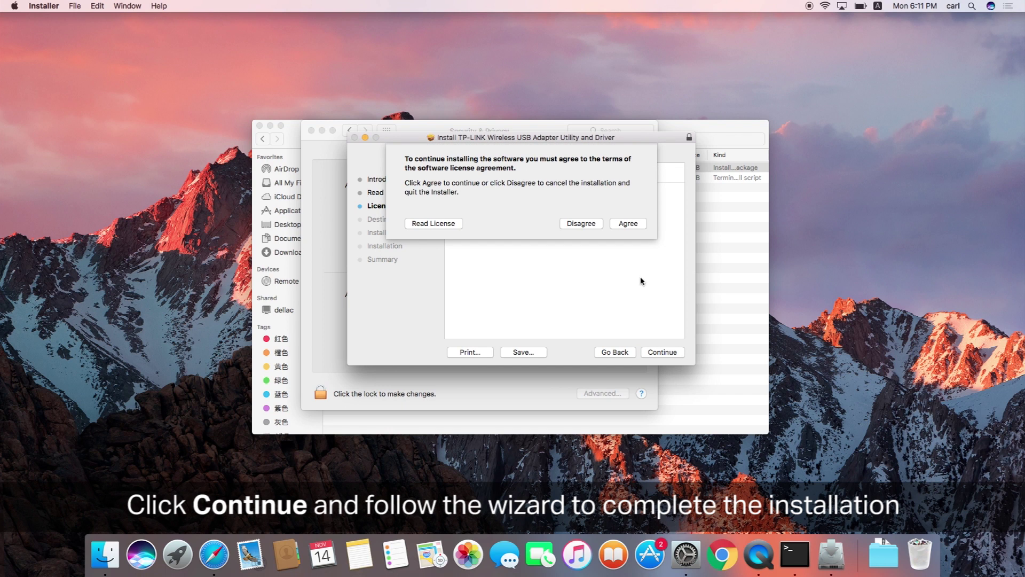
click(628, 223)
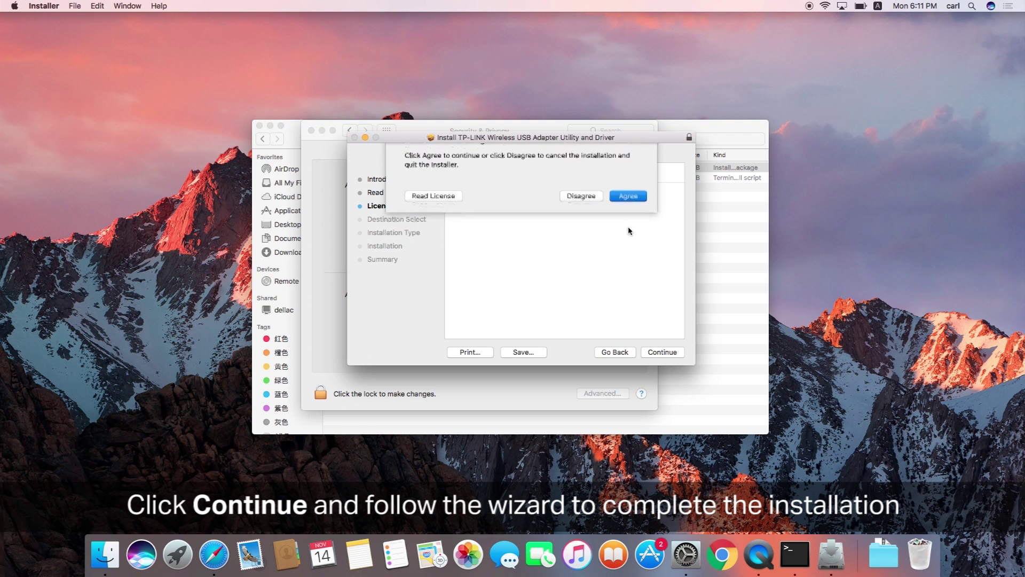
Install the software with the admin password, accepting the required restart.
click(667, 352)
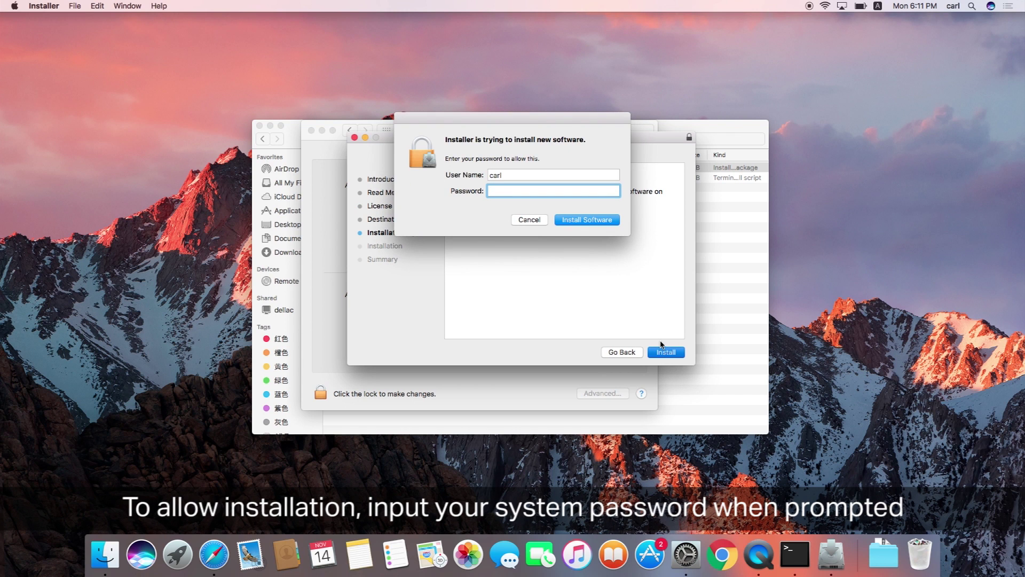
text(••••••)
click(603, 220)
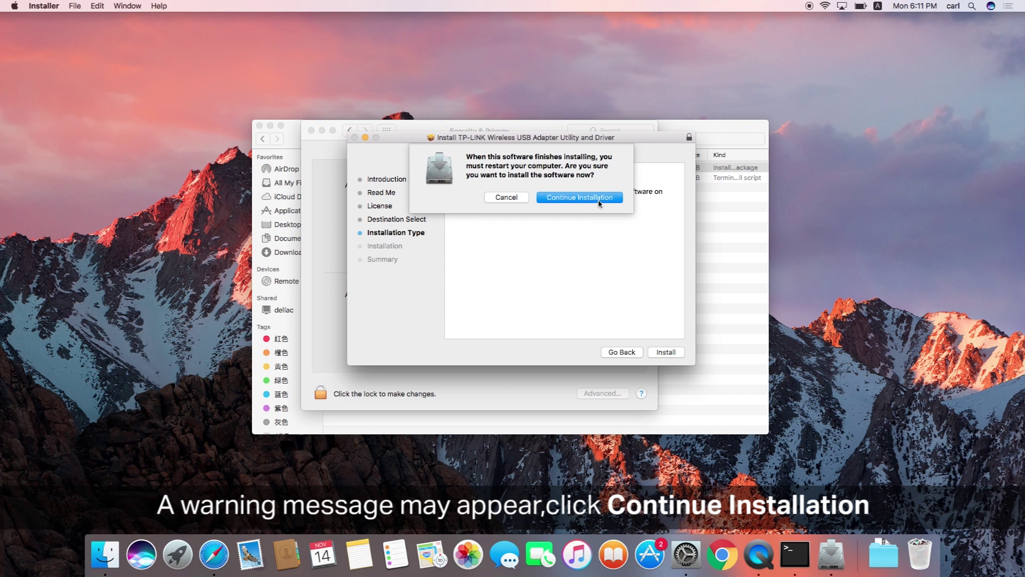
click(600, 202)
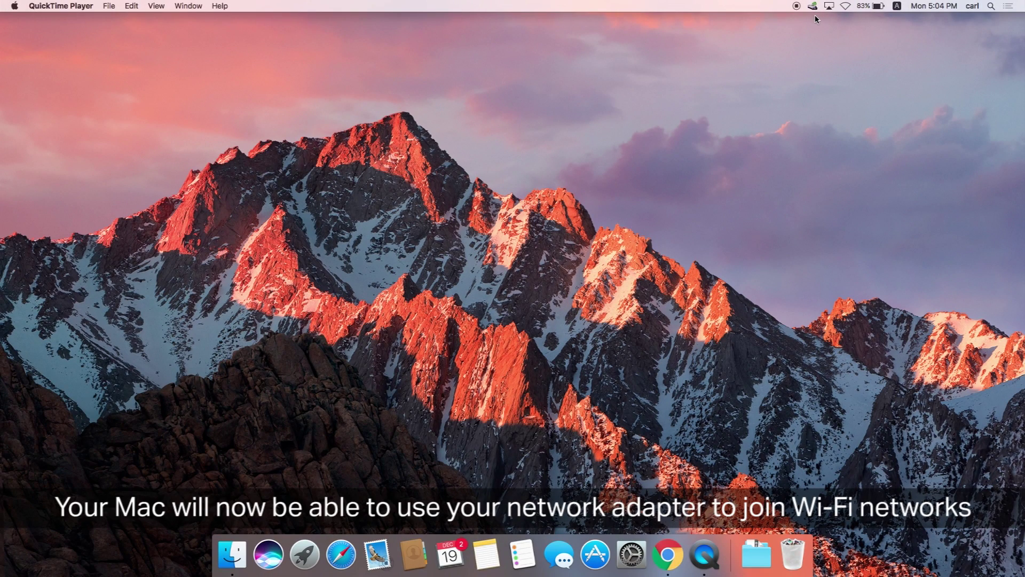
Join the 7200 network from the USB-WiFi menu with its Wi-Fi password, then confirm the checkmark.
click(815, 8)
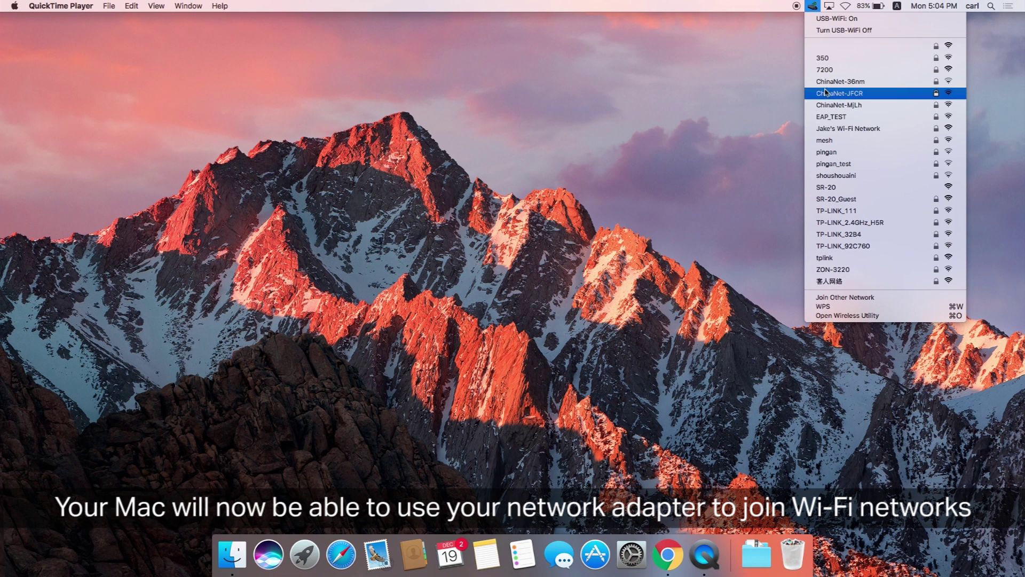
click(858, 75)
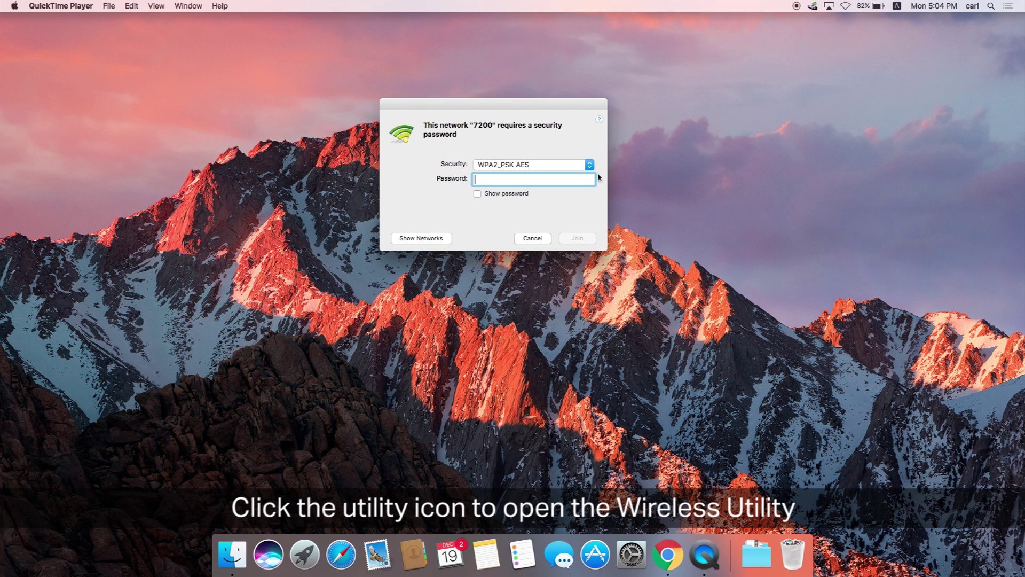
text(********)
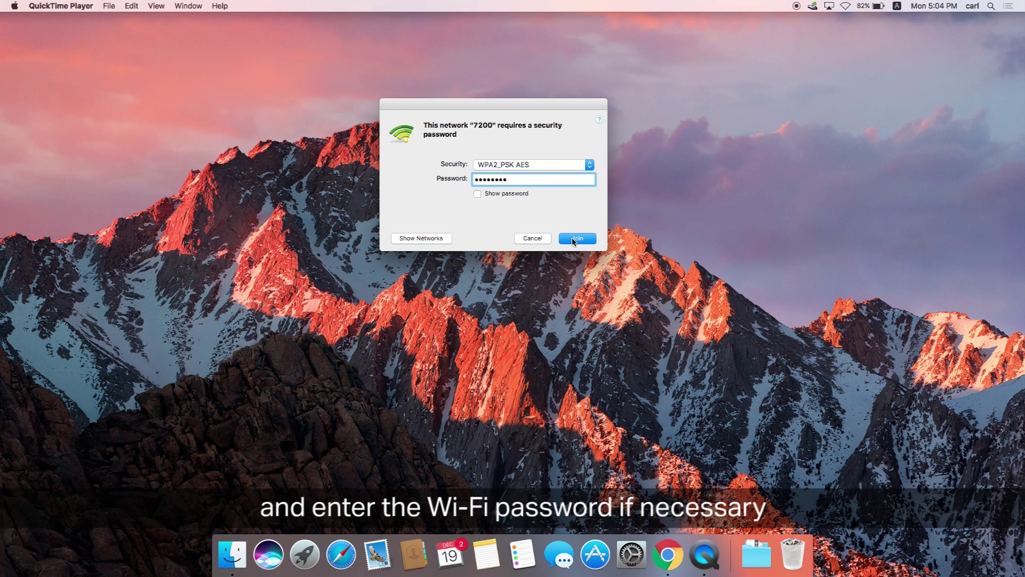
click(564, 240)
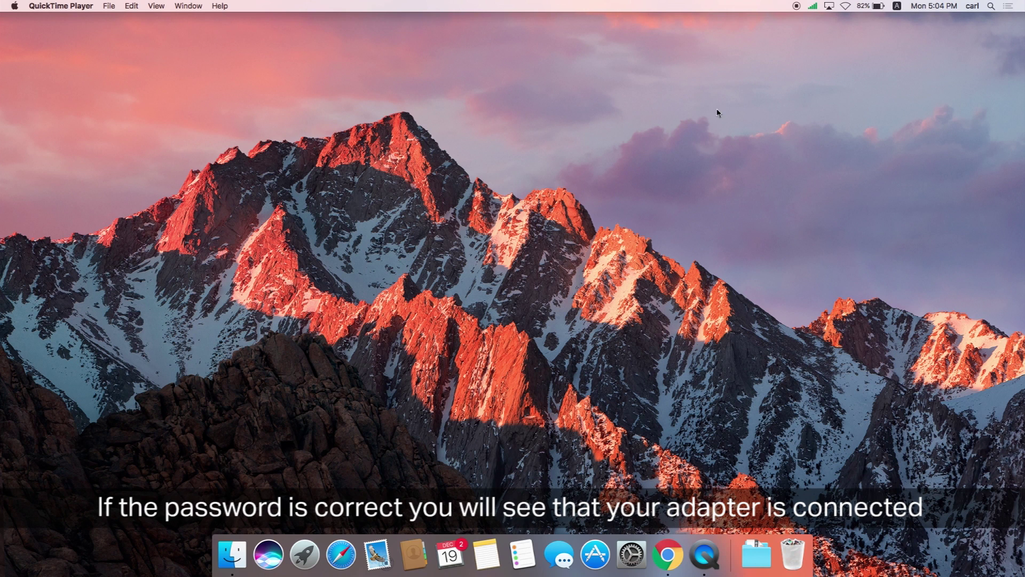
click(814, 6)
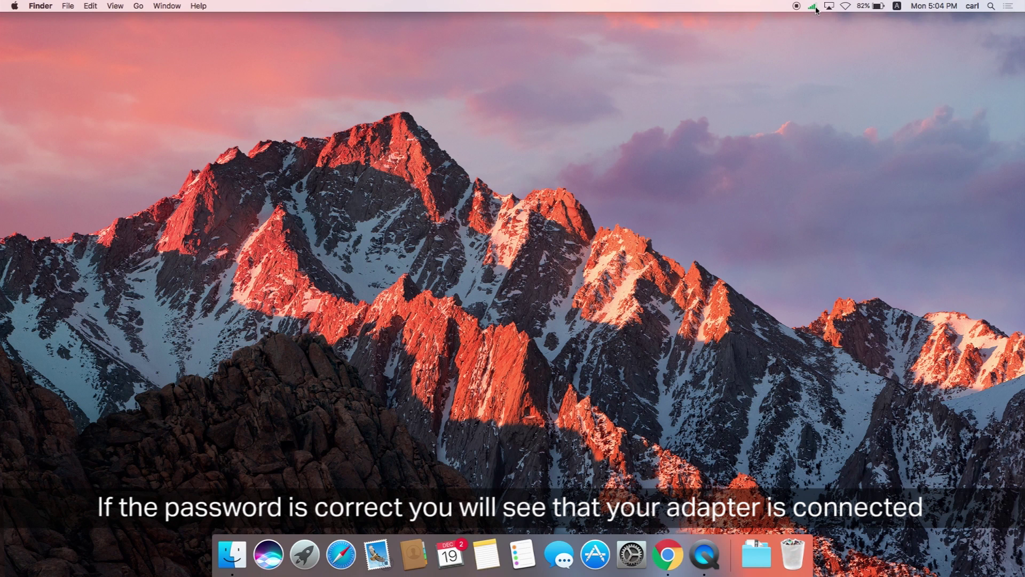